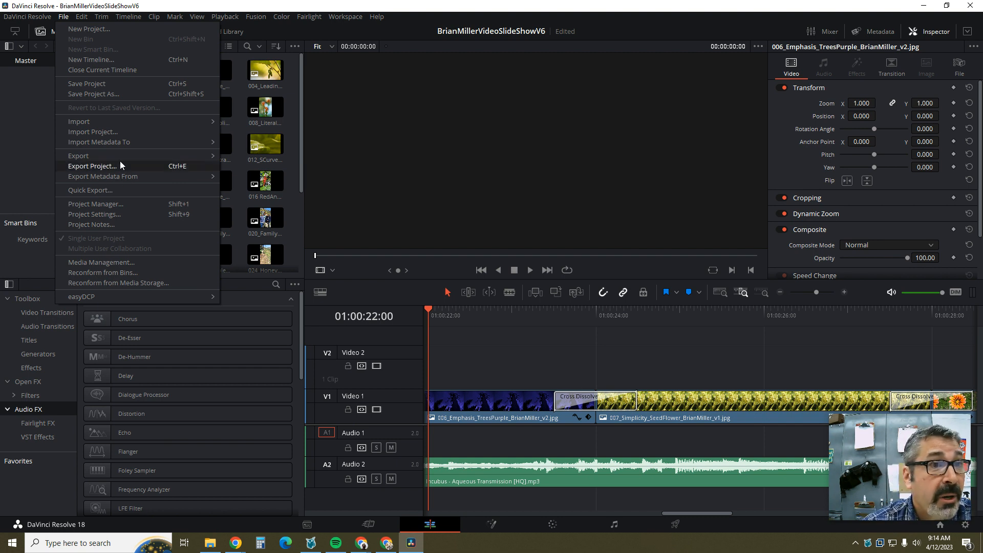
# Step: Start a Quick Export of Timeline 1 with the YouTube preset to reach the save dialog
pyautogui.moveTo(114, 177)
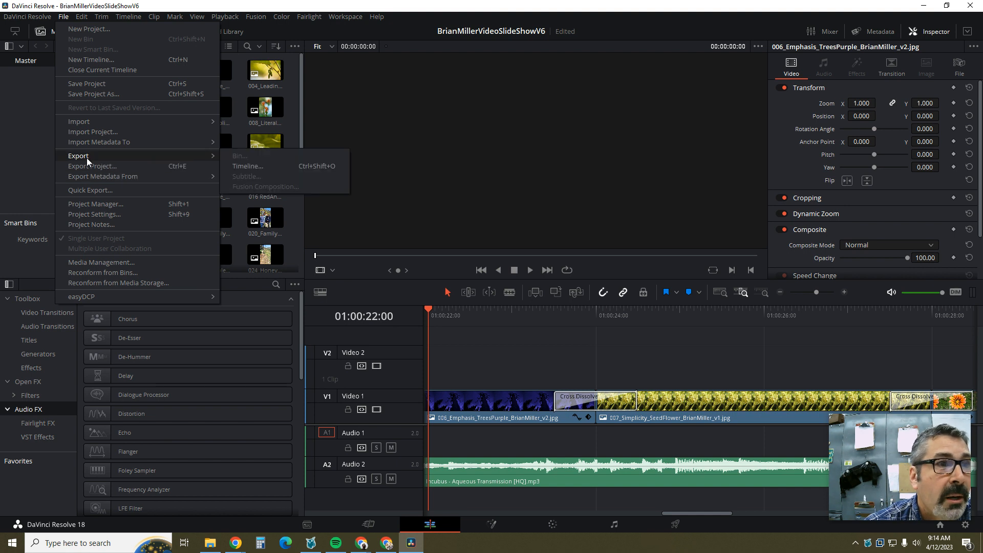
pyautogui.click(84, 191)
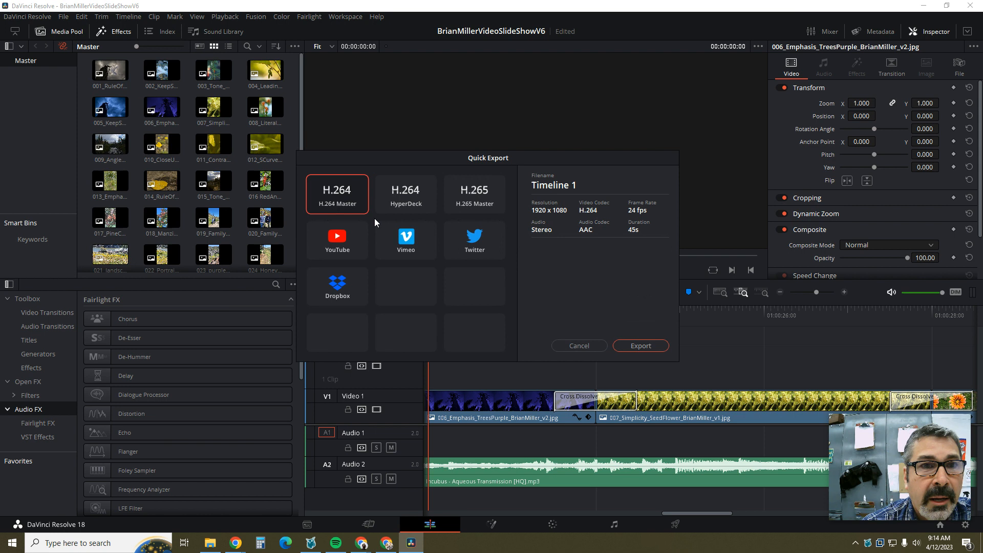
pyautogui.click(325, 245)
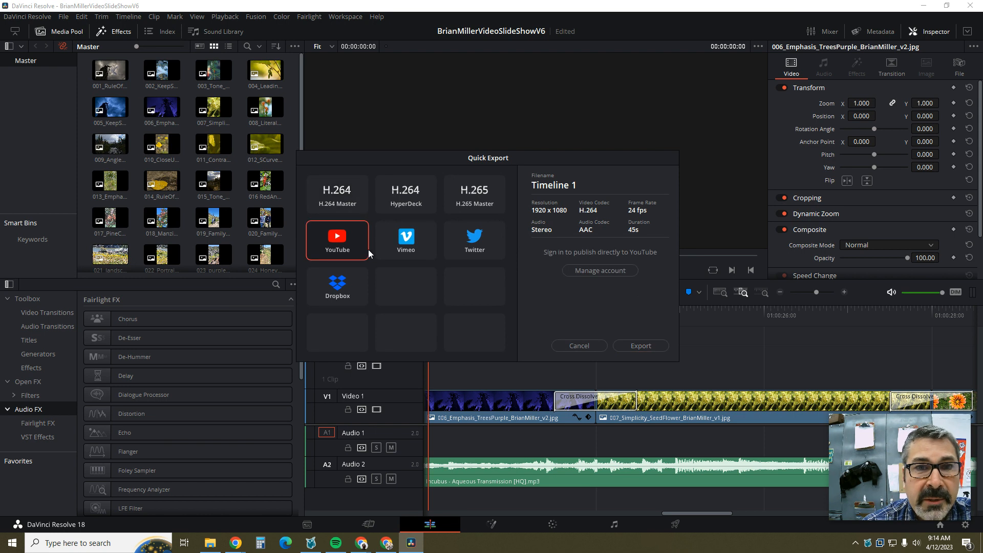
pyautogui.click(644, 346)
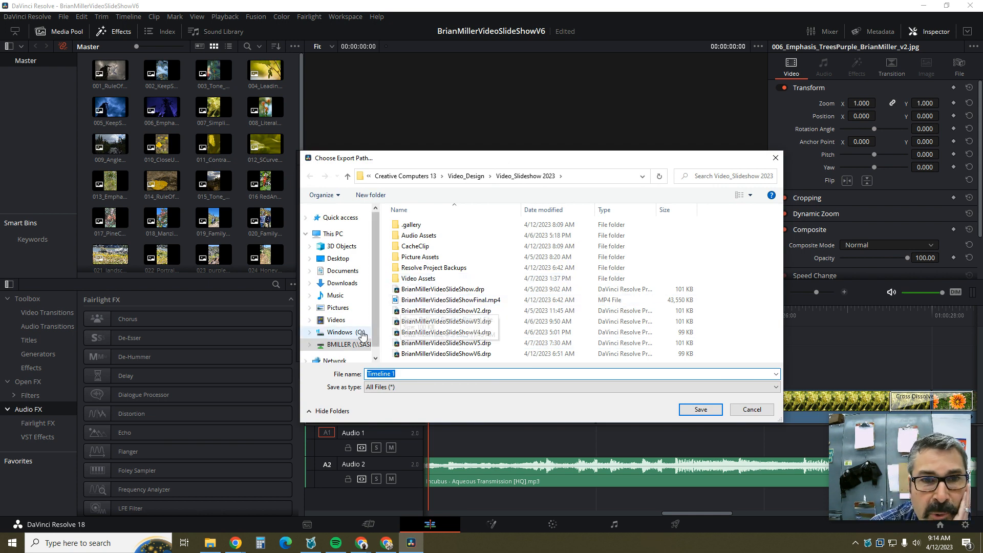
pyautogui.click(466, 179)
pyautogui.click(423, 237)
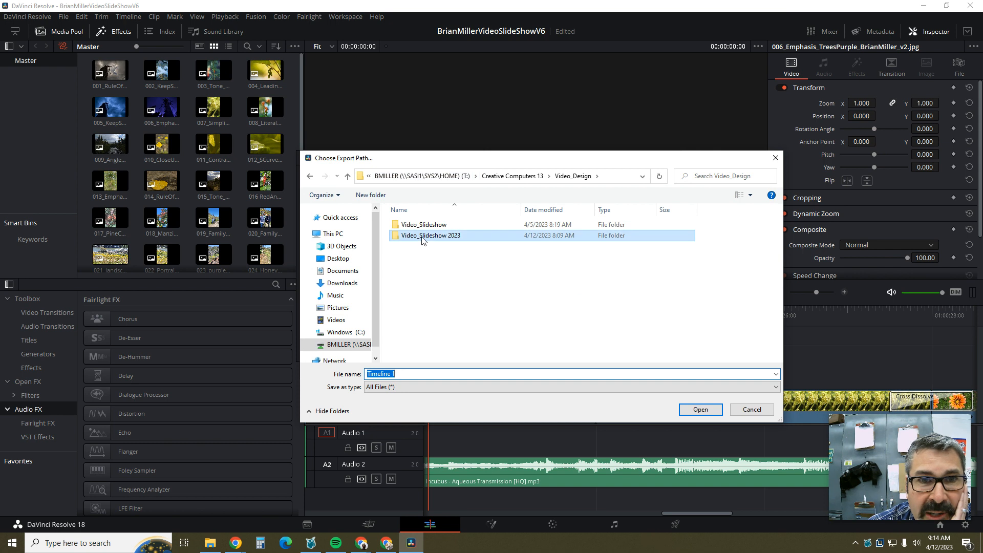
pyautogui.doubleClick(423, 239)
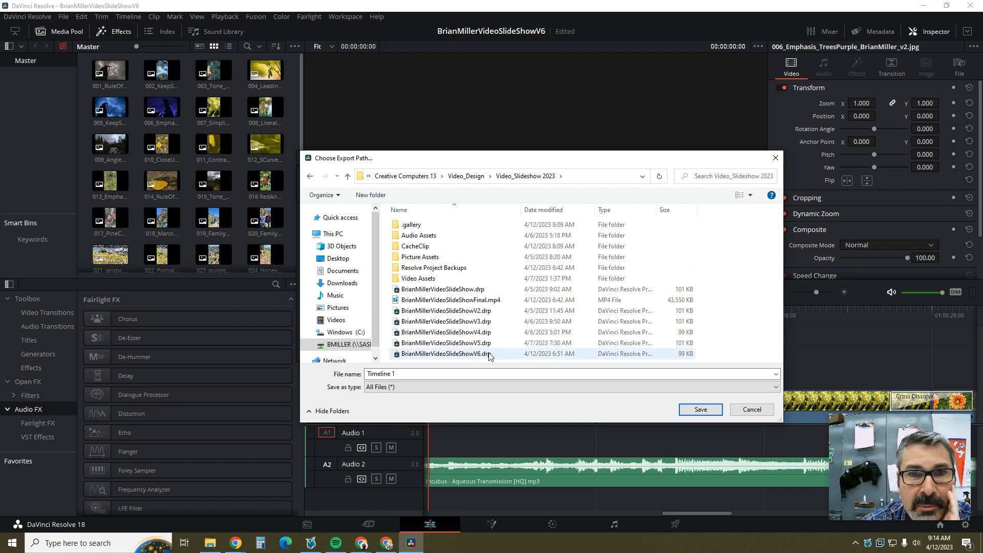
pyautogui.click(455, 302)
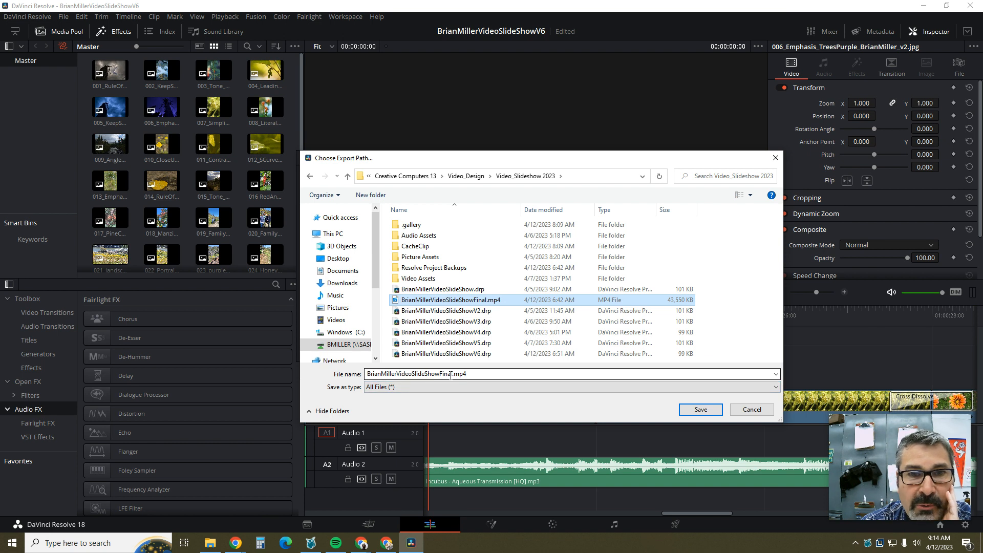
pyautogui.doubleClick(469, 373)
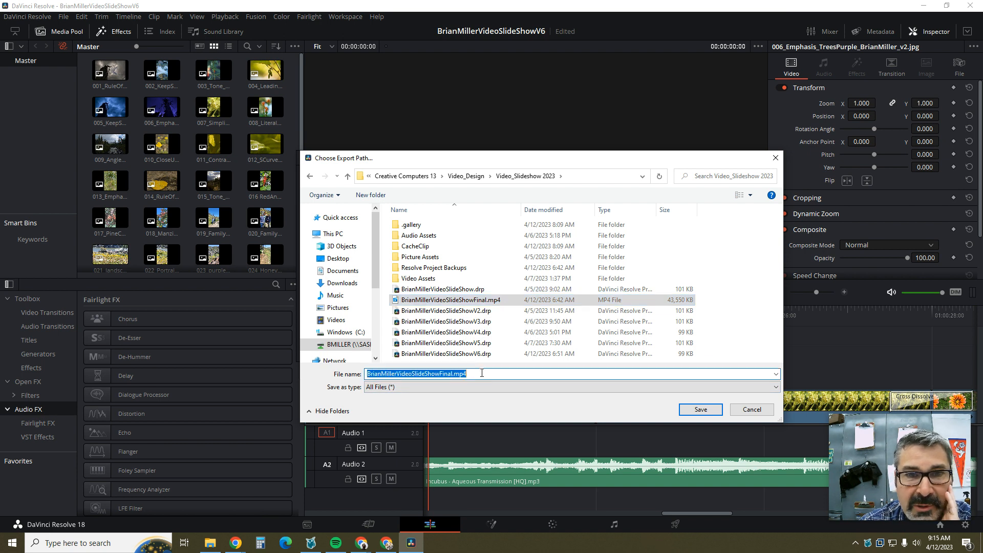
pyautogui.click(452, 373)
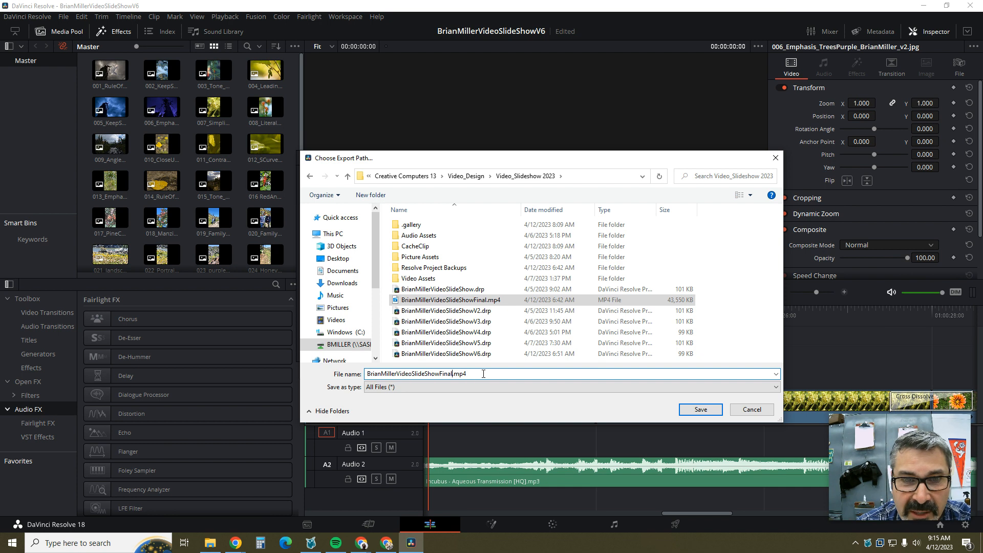
pyautogui.write('V2')
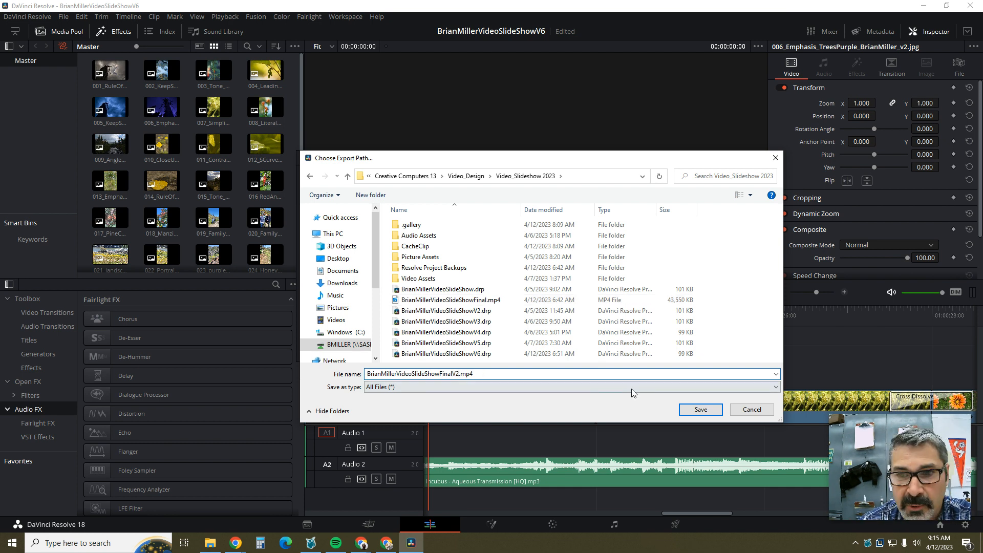
pyautogui.click(691, 411)
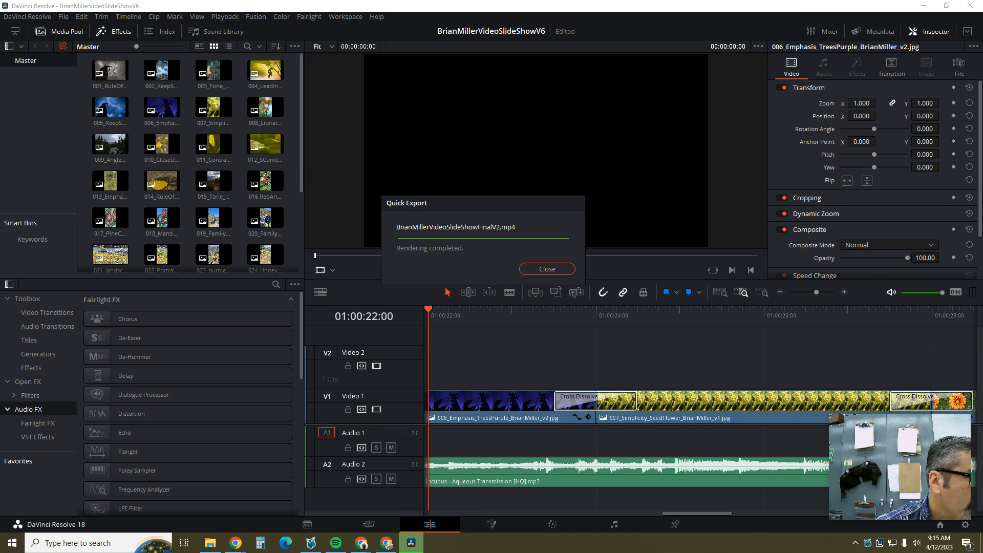
# Step: In Chrome, go to the channel's YouTube page and start a new video upload via Create
pyautogui.click(386, 542)
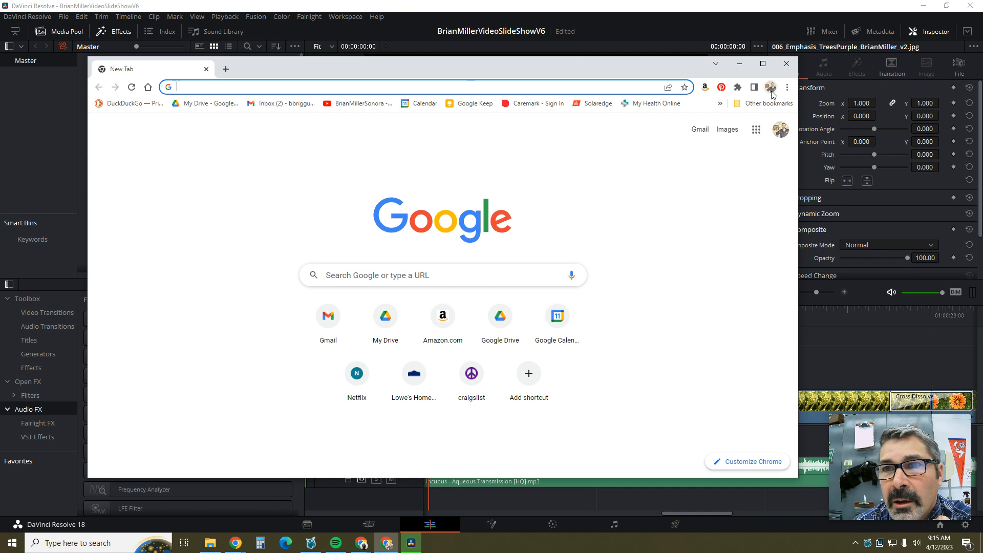
pyautogui.click(360, 104)
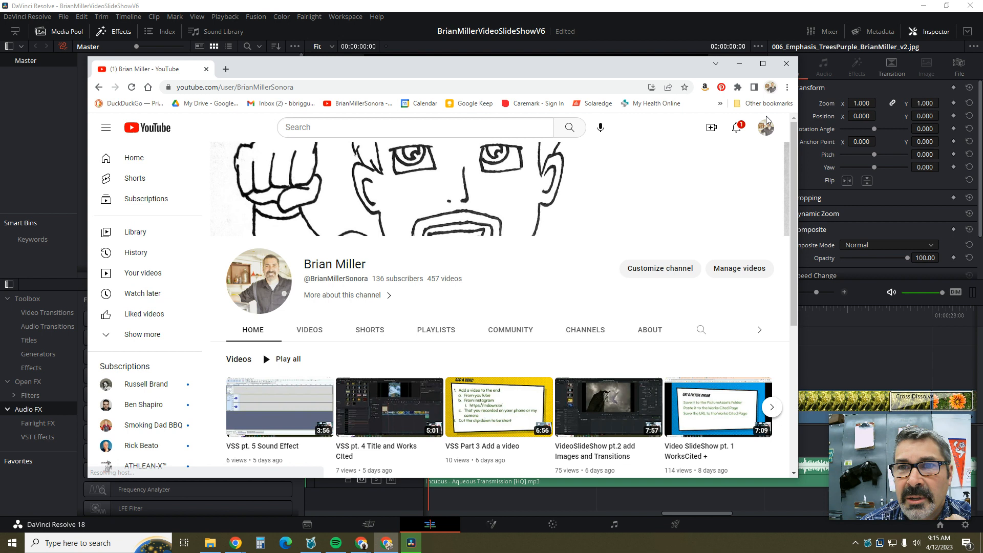
pyautogui.click(707, 131)
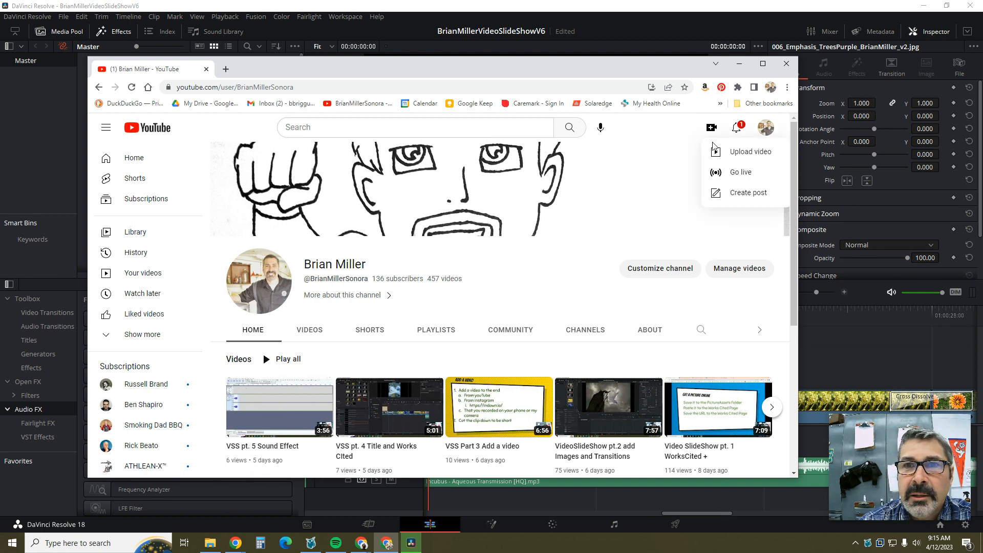
pyautogui.click(736, 155)
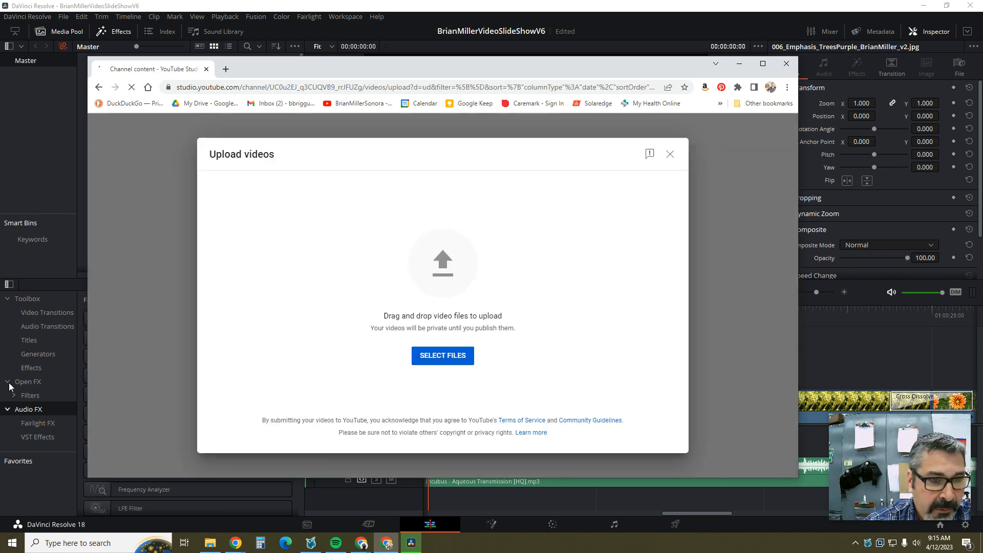
pyautogui.click(209, 541)
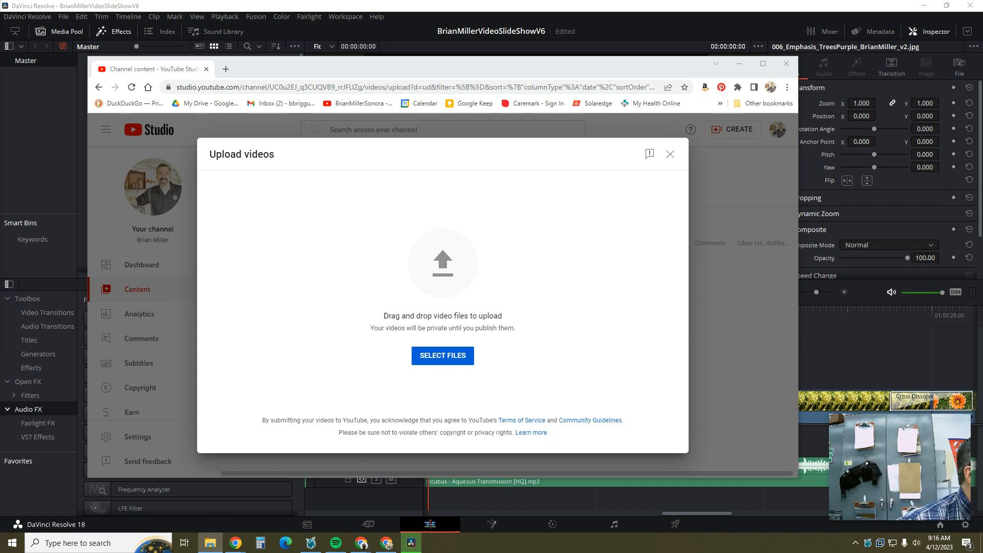
pyautogui.moveTo(0, 25); pyautogui.dragTo(237, 81)
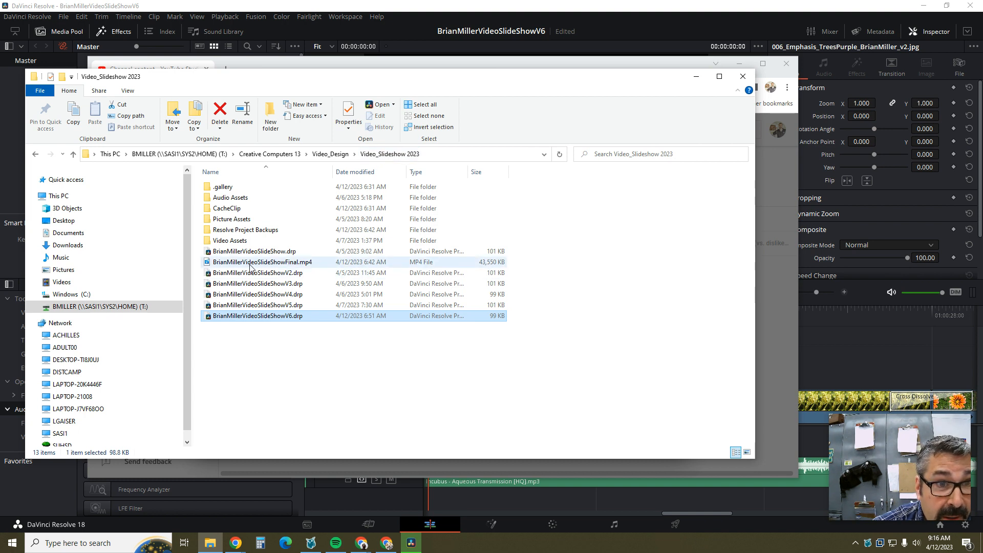
pyautogui.click(559, 153)
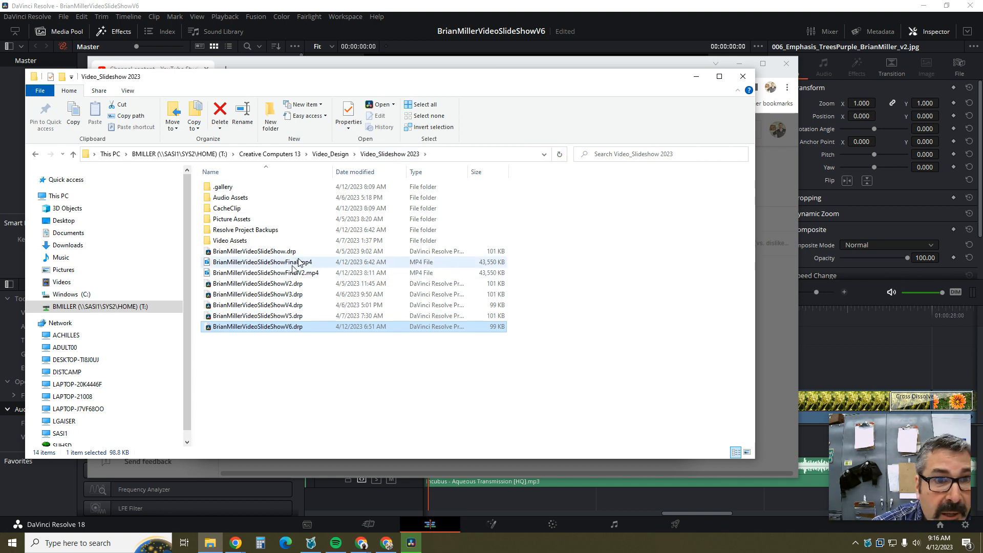
pyautogui.moveTo(396, 84); pyautogui.dragTo(423, 257)
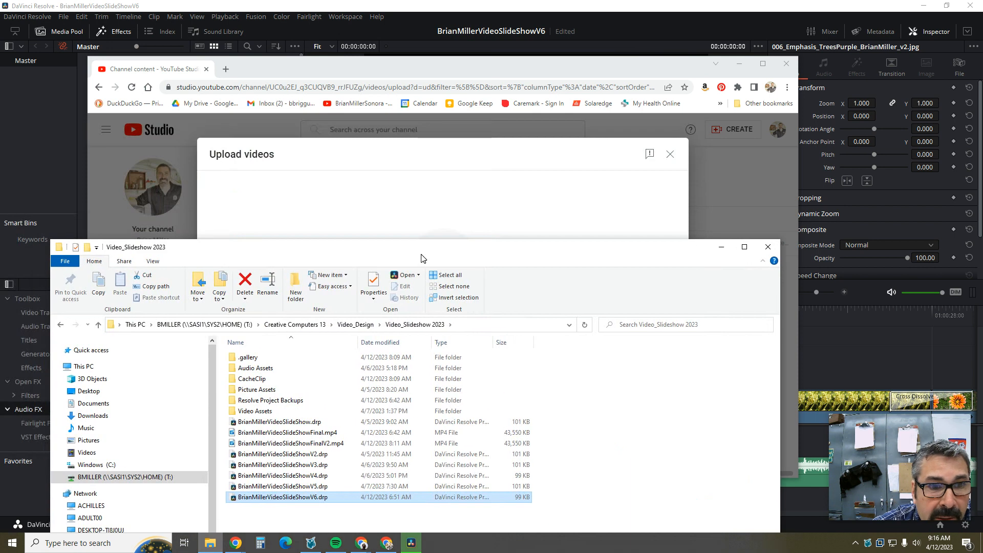
pyautogui.click(330, 443)
pyautogui.moveTo(330, 426); pyautogui.dragTo(465, 261)
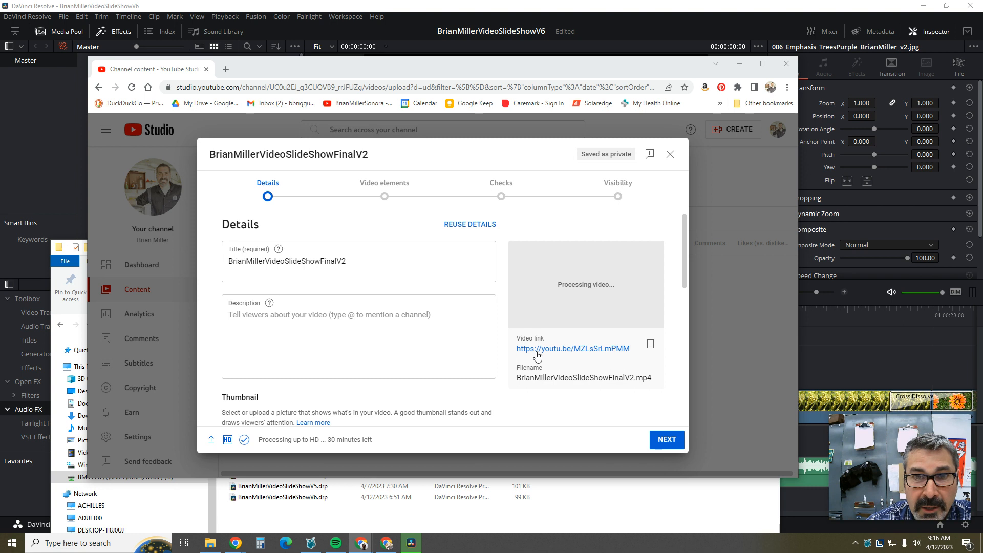
# Step: Copy the new video's share link from the Details page
pyautogui.rightClick(560, 353)
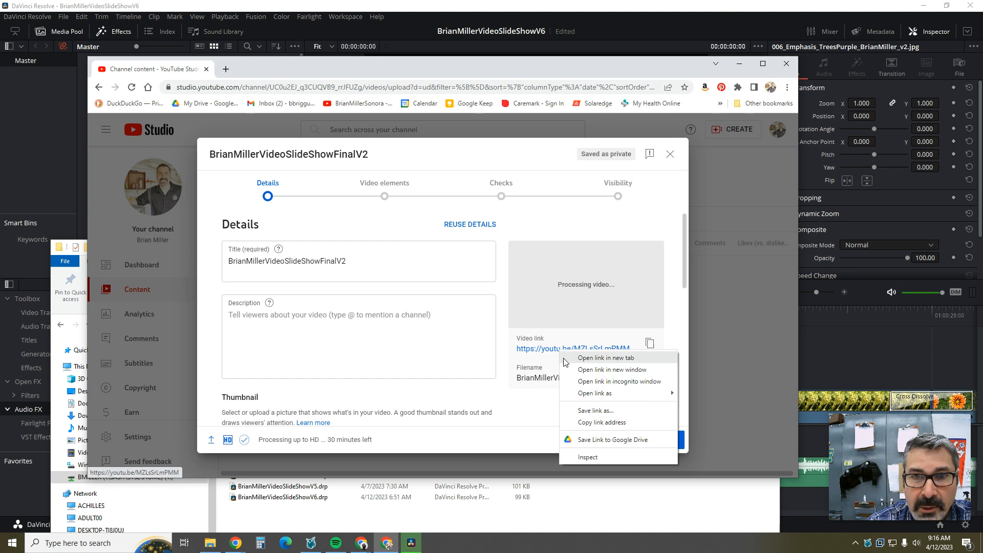
pyautogui.click(598, 423)
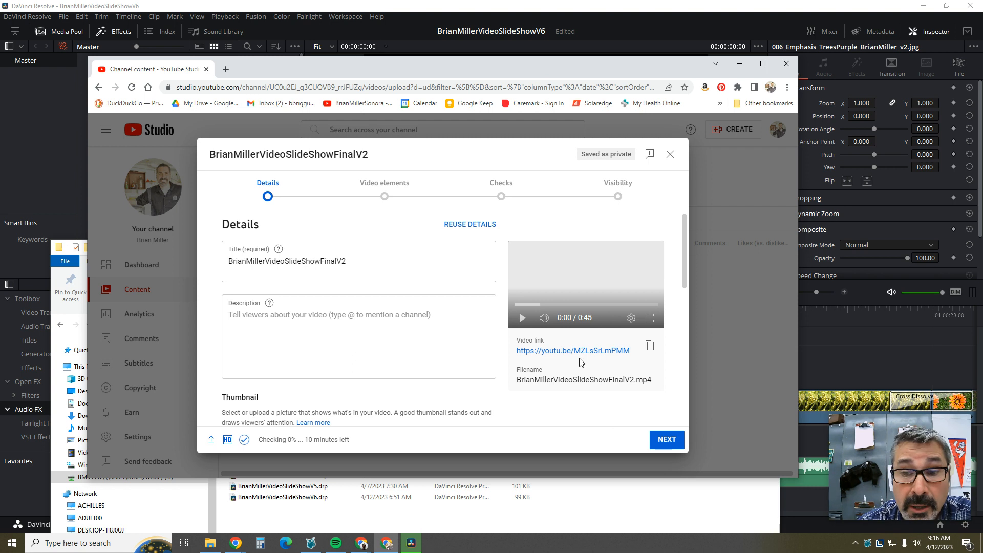
pyautogui.click(667, 440)
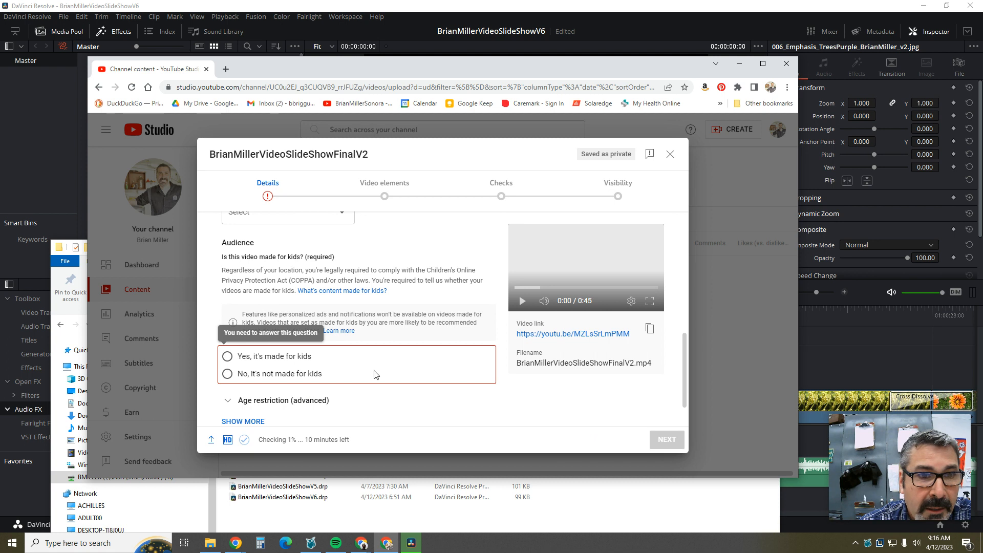
# Step: Mark the video as made for kids and publish it as Public
pyautogui.click(227, 357)
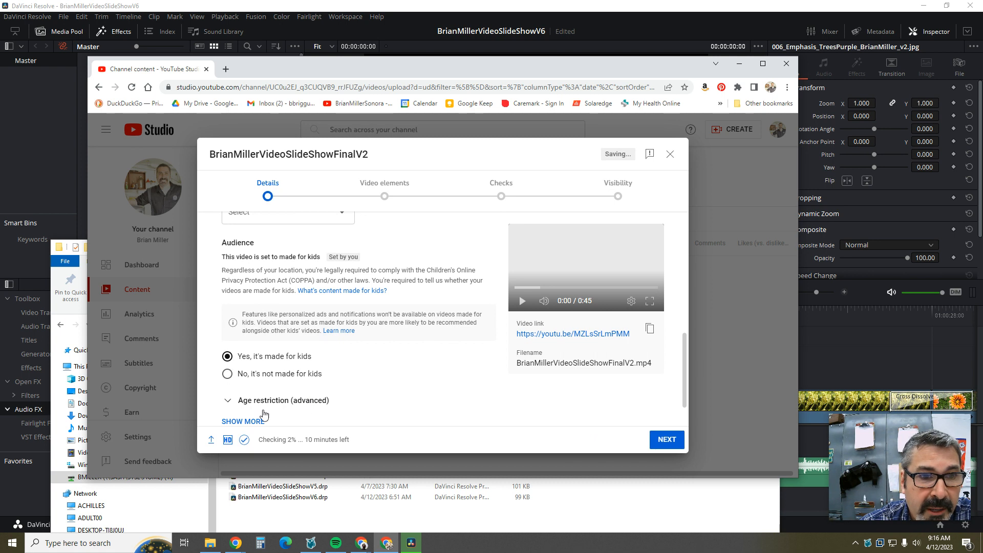
pyautogui.click(666, 439)
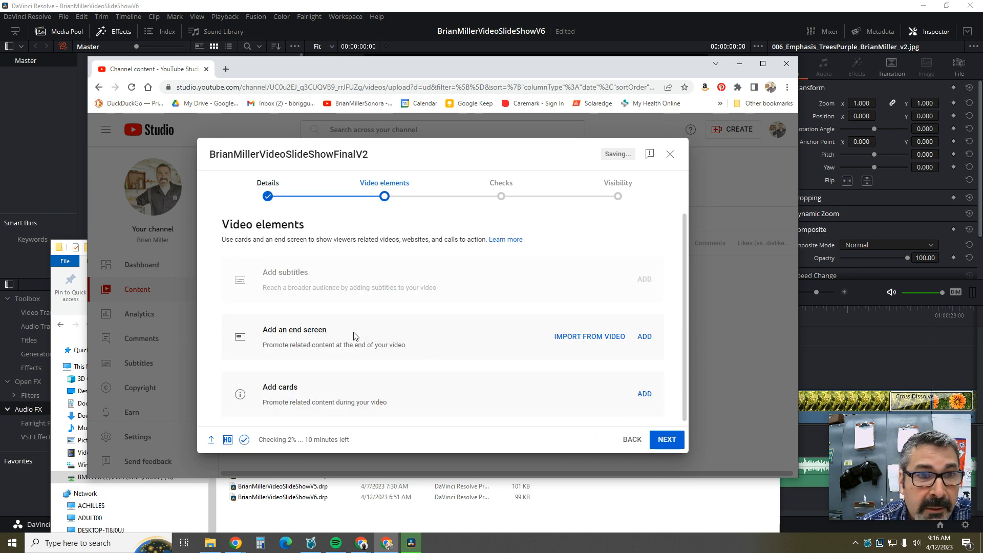
pyautogui.click(667, 440)
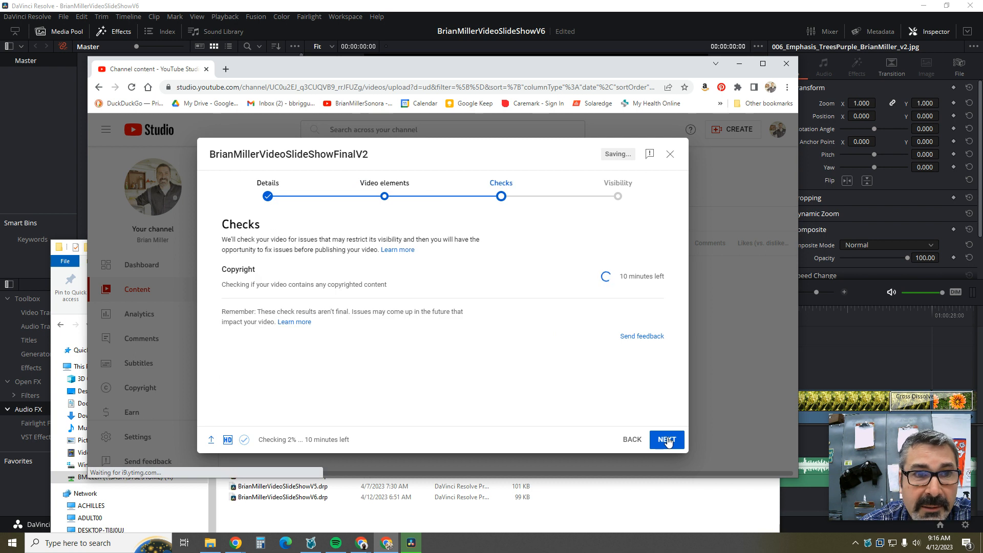
pyautogui.click(667, 440)
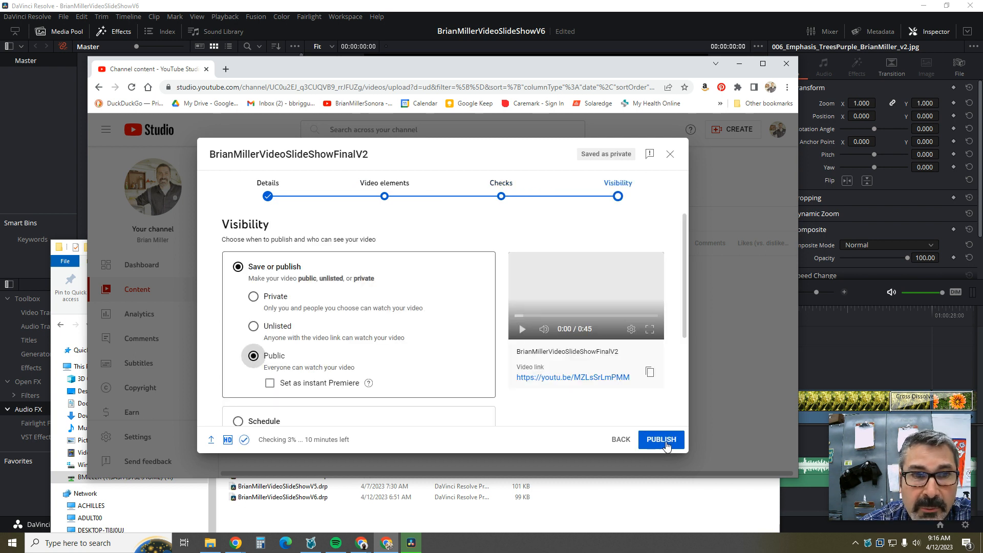
pyautogui.scroll(-3, 377, 327)
pyautogui.scroll(3, 372, 356)
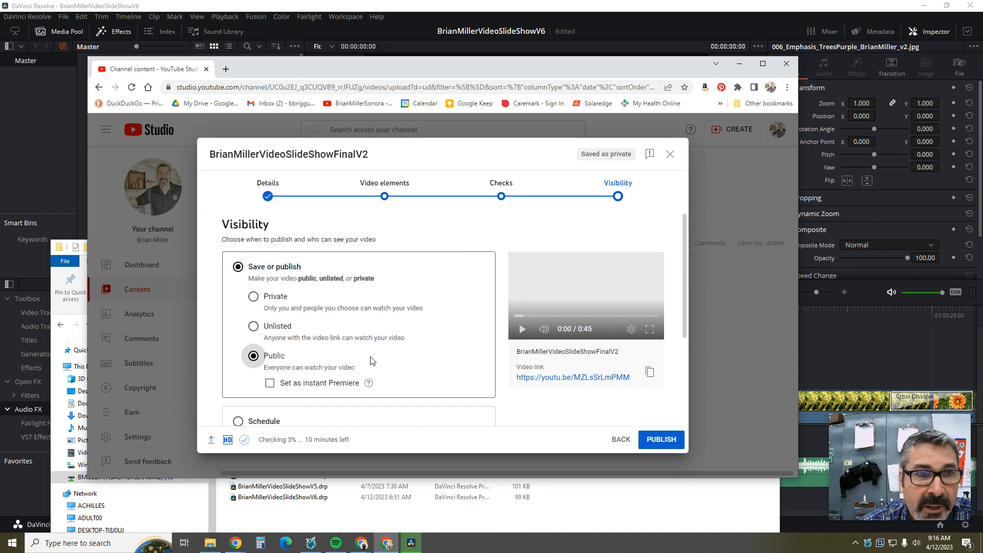
pyautogui.click(658, 440)
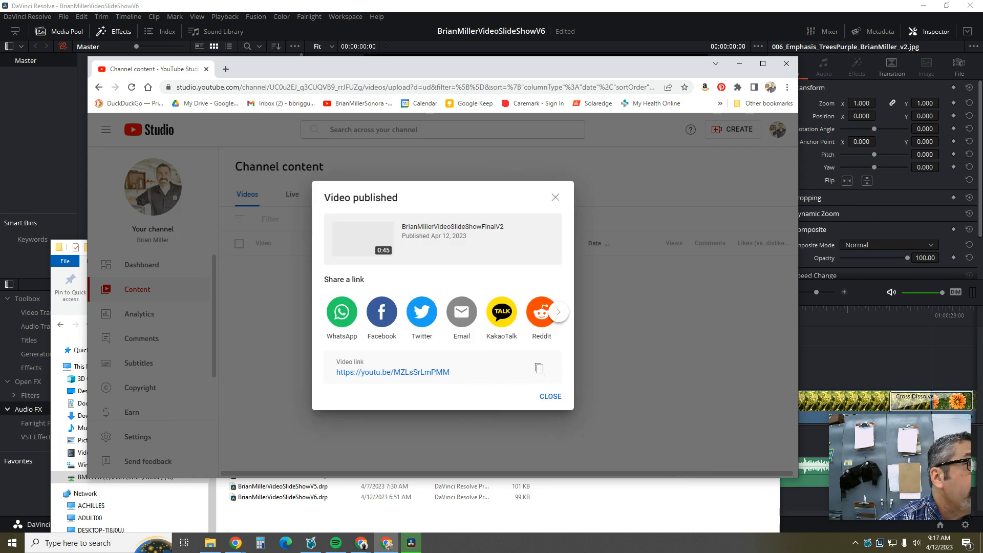
# Step: Bring up the Weebly window maximized and open the class site with Edit site
pyautogui.click(362, 543)
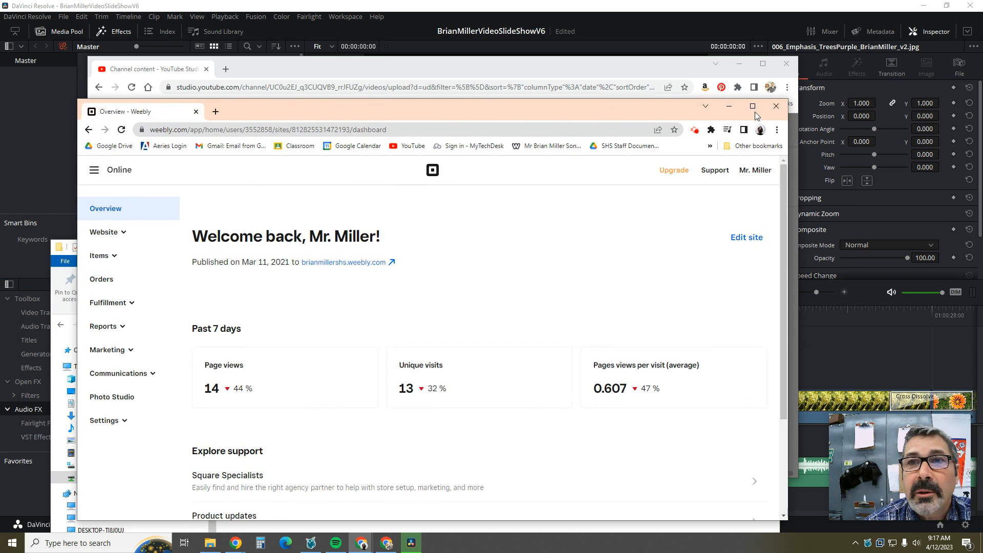
pyautogui.click(761, 115)
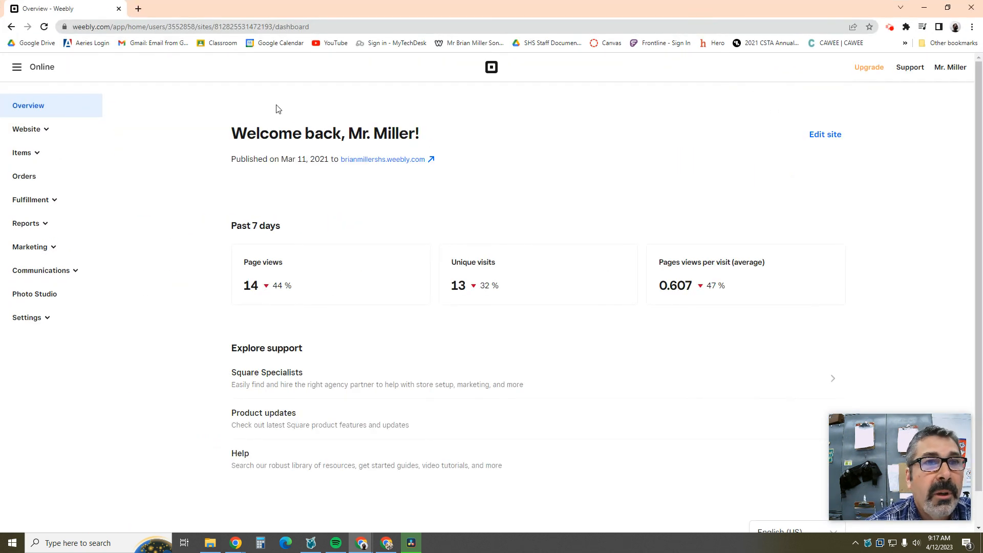
pyautogui.click(825, 137)
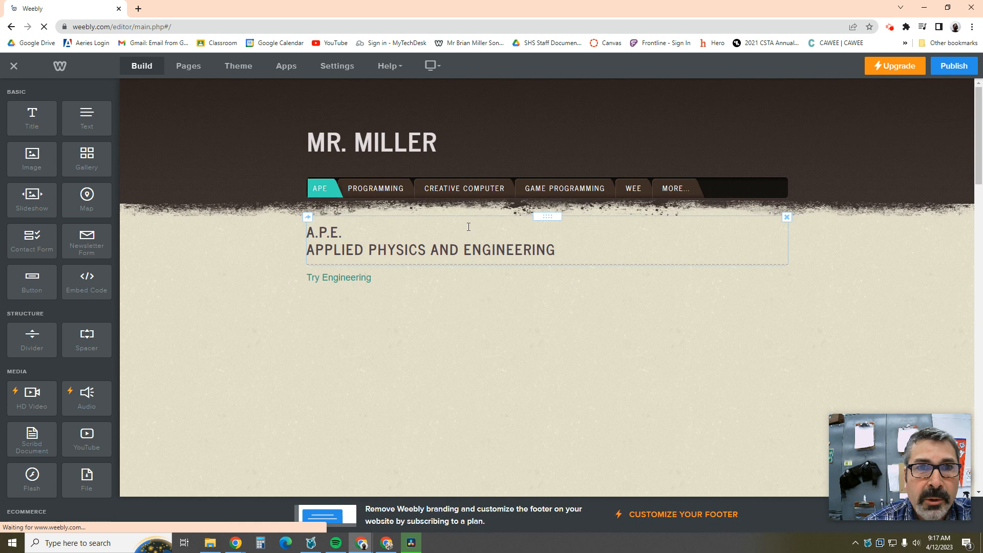
# Step: Go to CREATIVE COMPUTER > VIDEO DESIGN > VIDEO SLIDE SHOW and scroll to the page bottom
pyautogui.moveTo(456, 188)
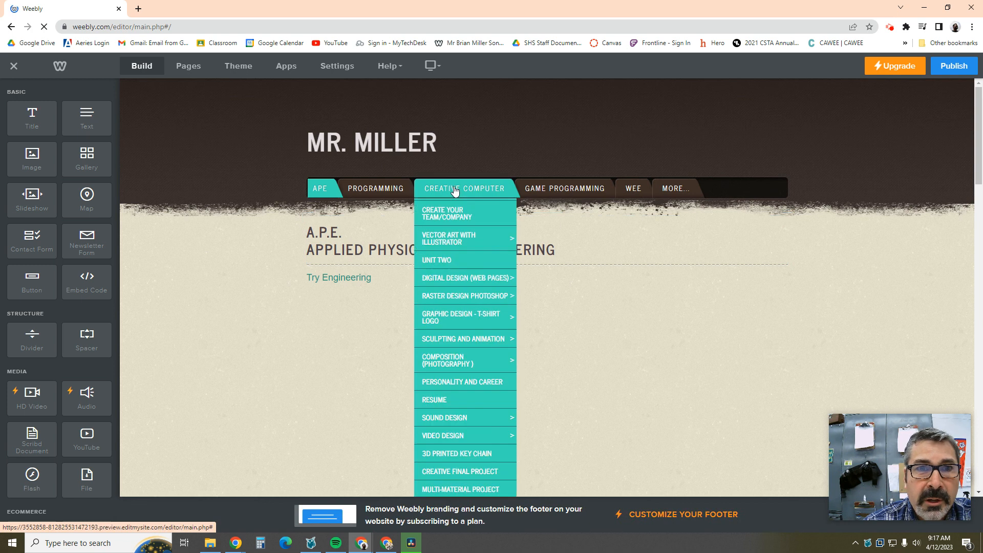
pyautogui.scroll(-3, 451, 220)
pyautogui.moveTo(462, 335)
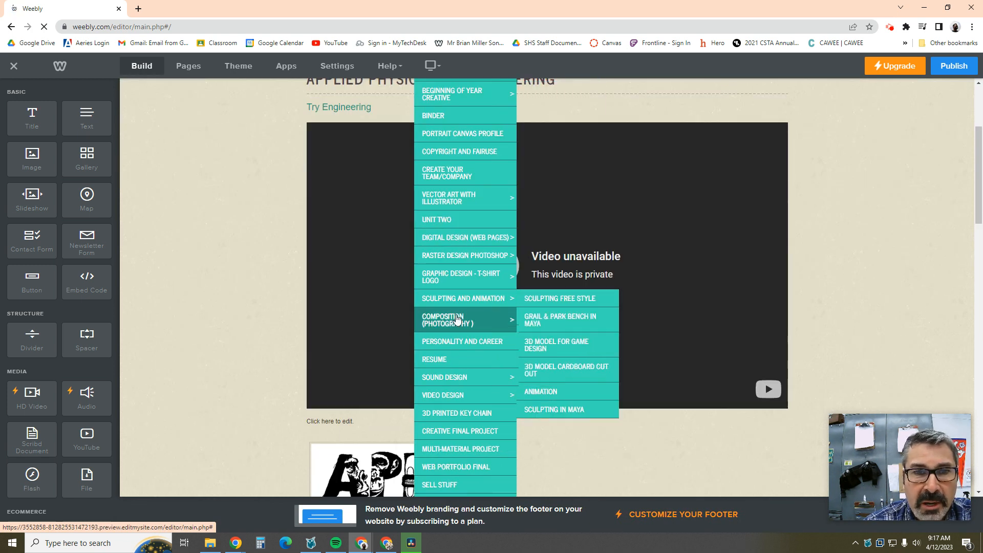
pyautogui.moveTo(462, 394)
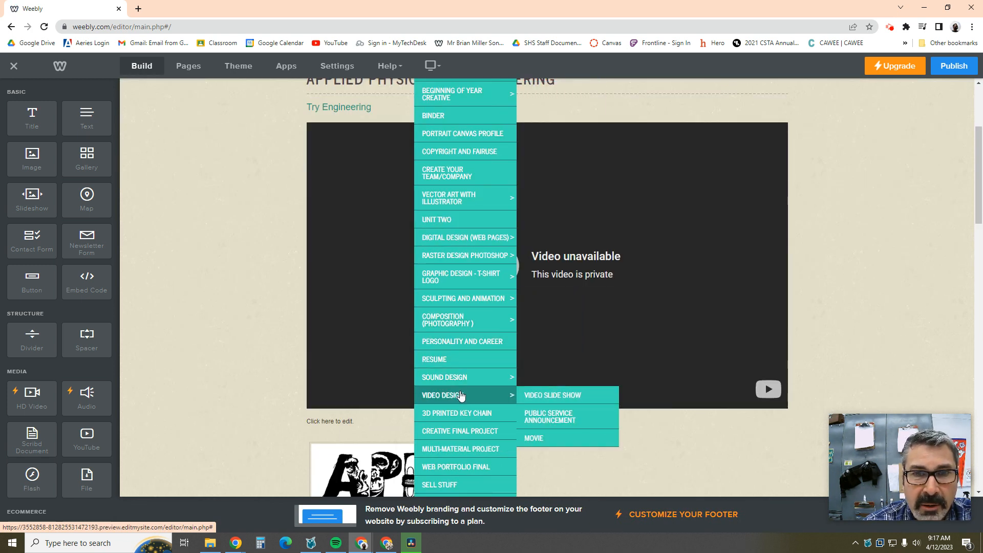
pyautogui.click(552, 395)
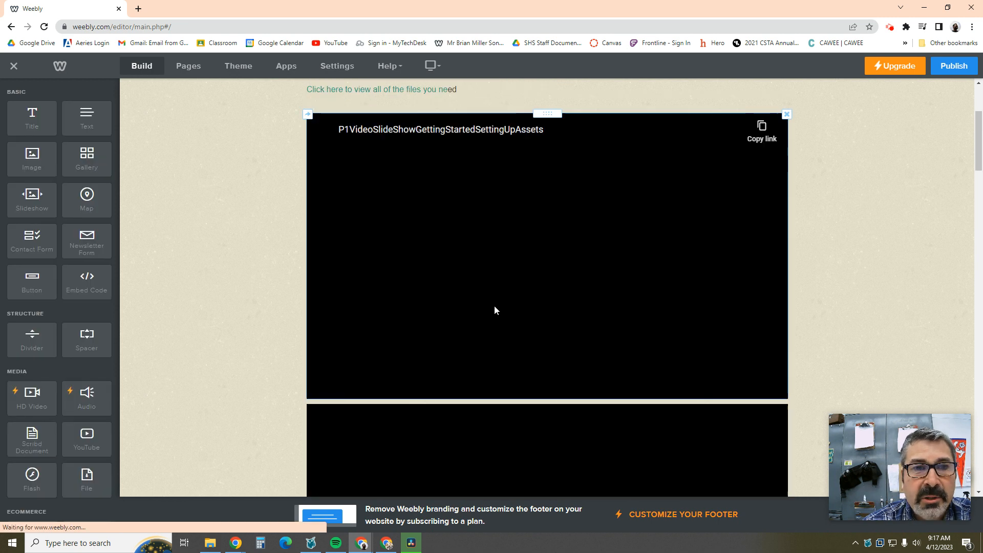
pyautogui.scroll(-5, 494, 301)
pyautogui.scroll(-20, 494, 300)
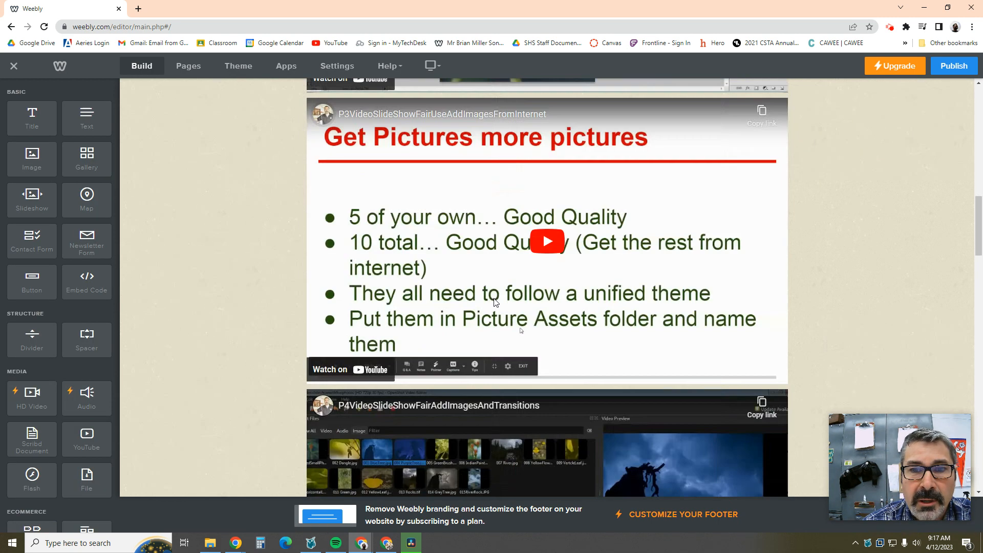
pyautogui.scroll(-10, 494, 302)
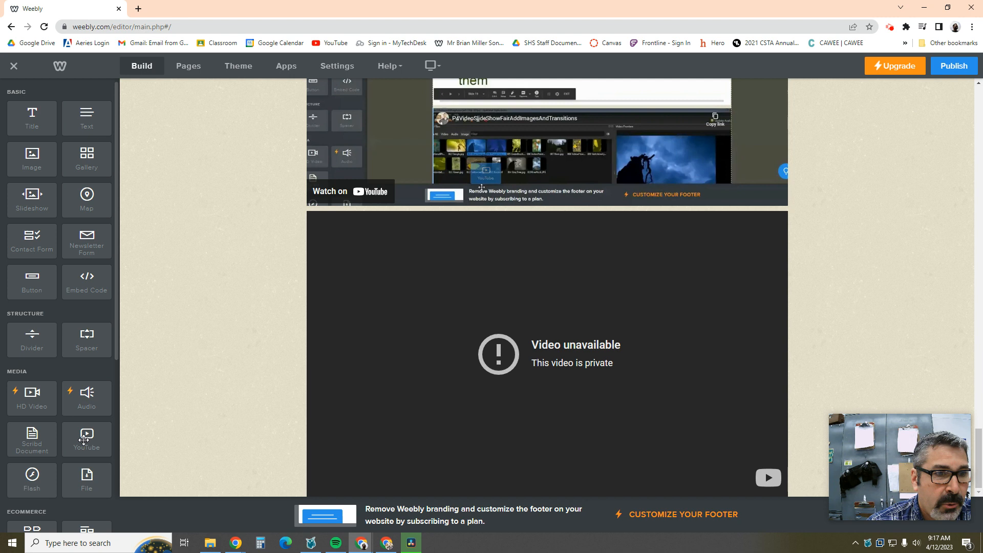
# Step: Add a YouTube element and paste the new slideshow video's link as its URL
pyautogui.moveTo(84, 439)
pyautogui.mouseDown()
pyautogui.moveTo(193, 417)
pyautogui.moveTo(367, 465)
pyautogui.moveTo(150, 416)
pyautogui.moveTo(77, 427)
pyautogui.mouseUp()
pyautogui.click(427, 374)
pyautogui.click(499, 131)
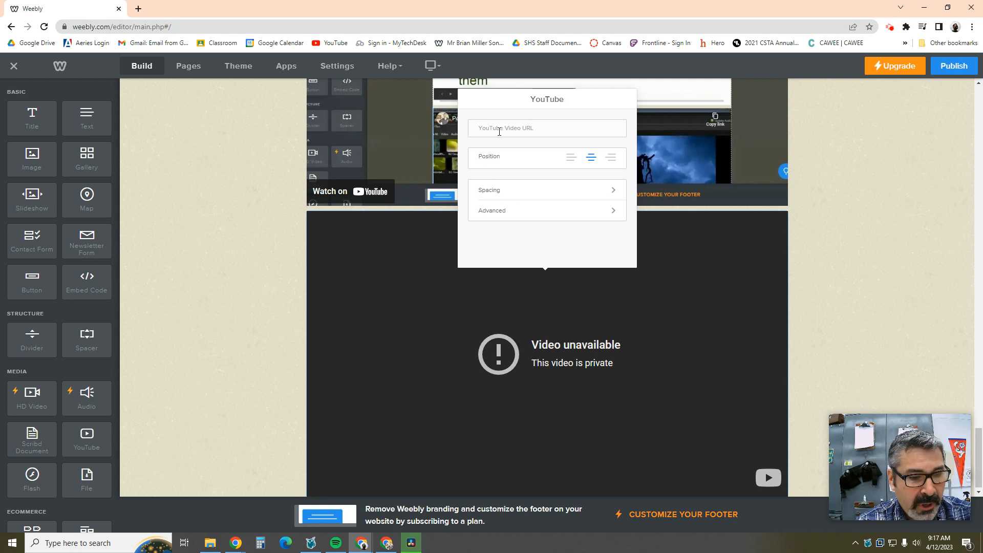
pyautogui.hotkey('ctrl', 'v')
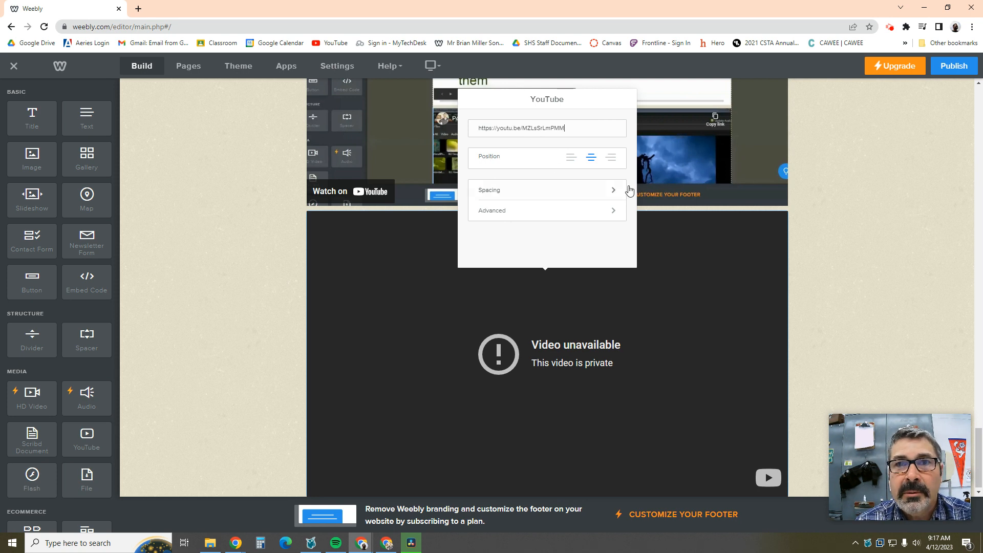
pyautogui.scroll(2, 659, 196)
pyautogui.click(905, 237)
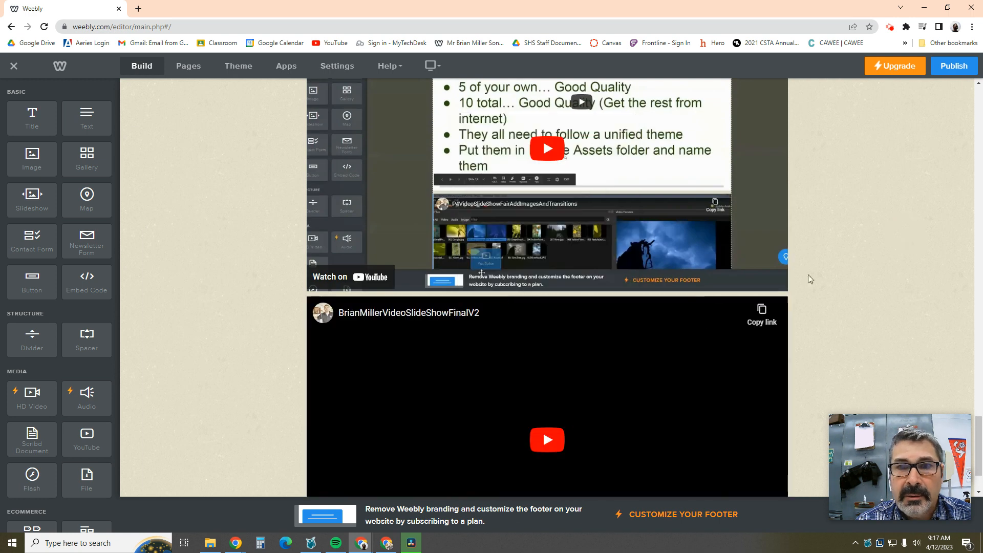
# Step: Check the embed's link and publish the updated class site
pyautogui.scroll(-2, 477, 353)
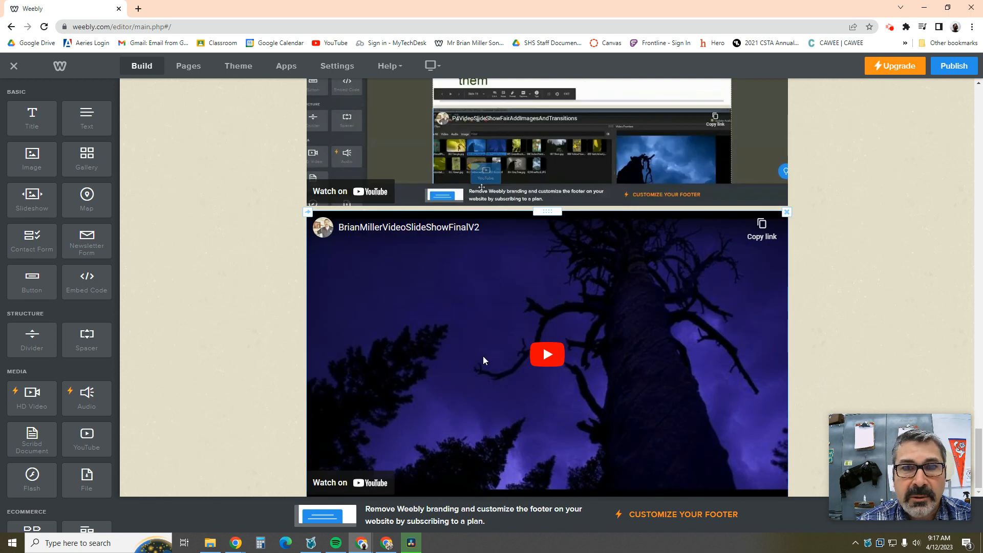
pyautogui.click(545, 357)
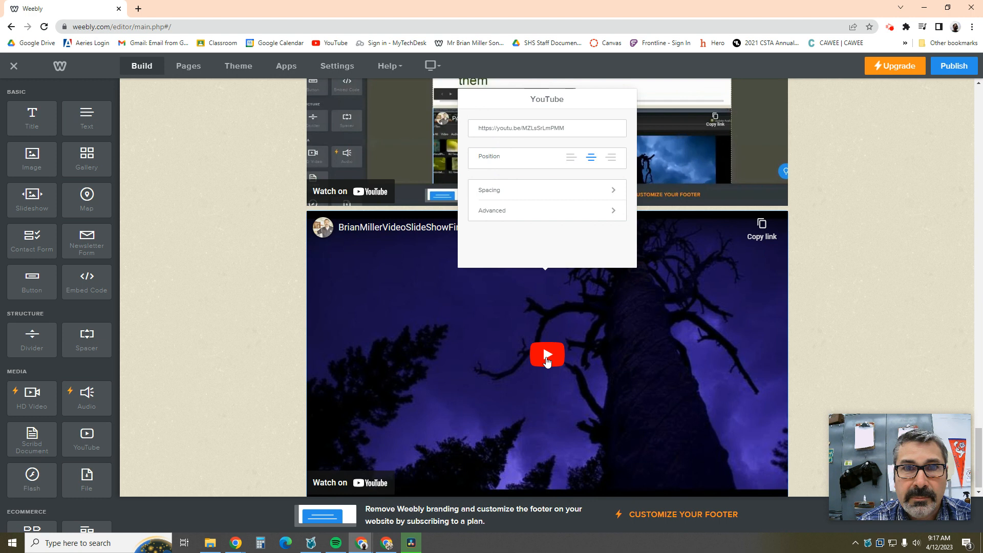
pyautogui.click(950, 65)
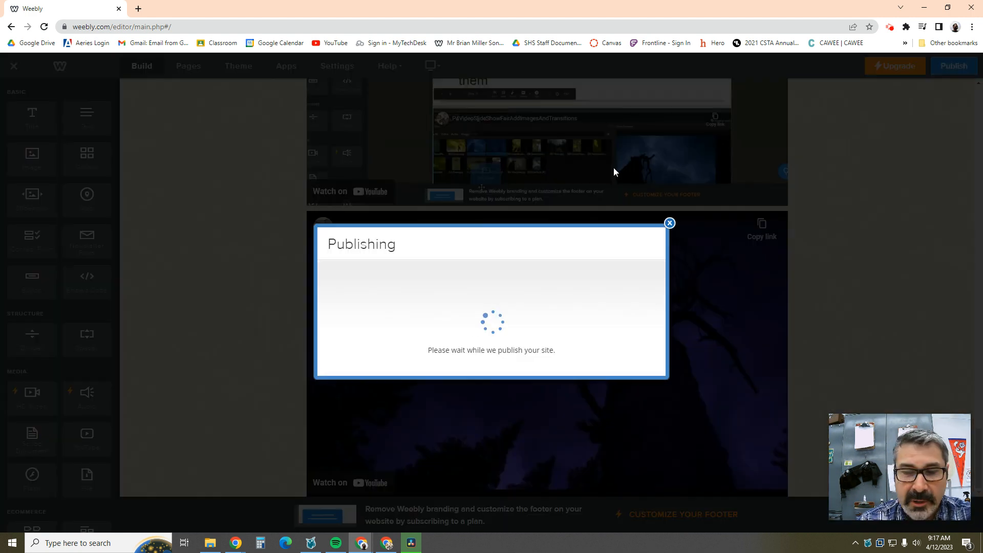